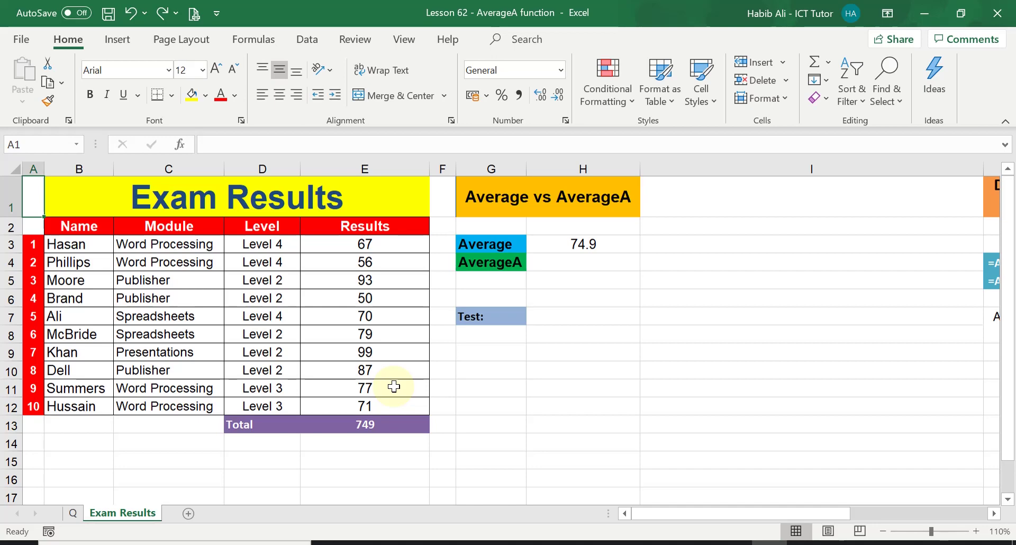
Step: Review the question on the Q sheet, and inspect the Total and Average formulas on the Exam Results sheet
click(74, 513)
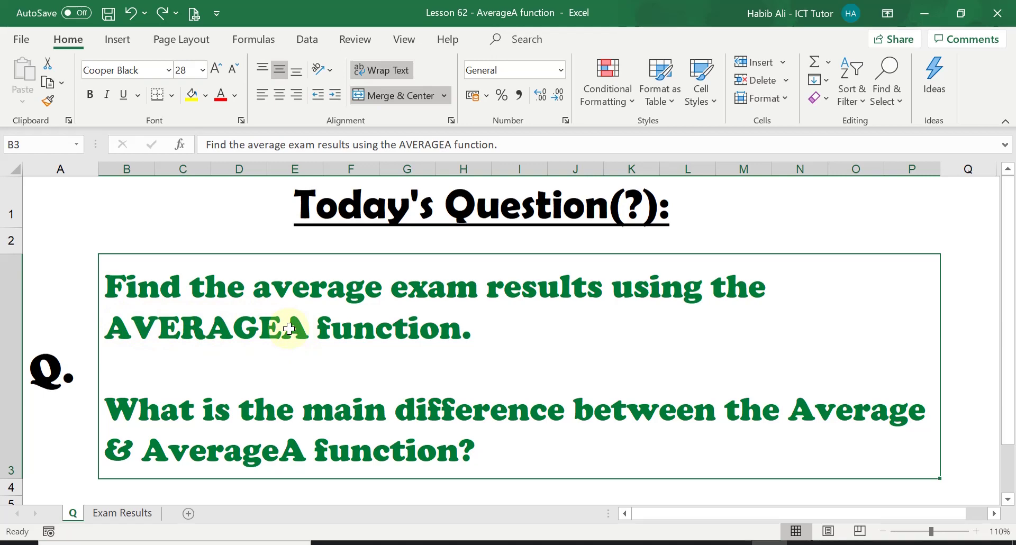
click(135, 516)
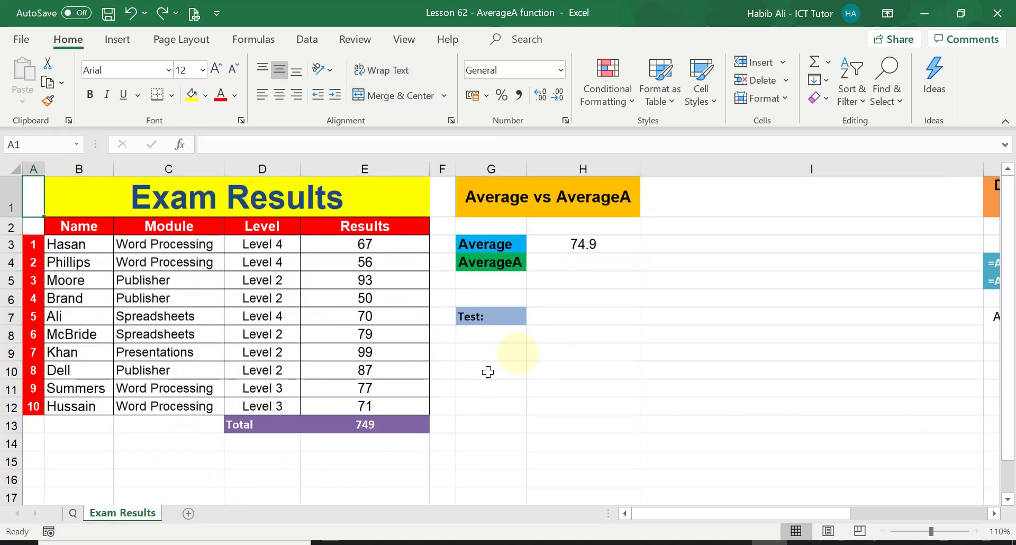
click(388, 421)
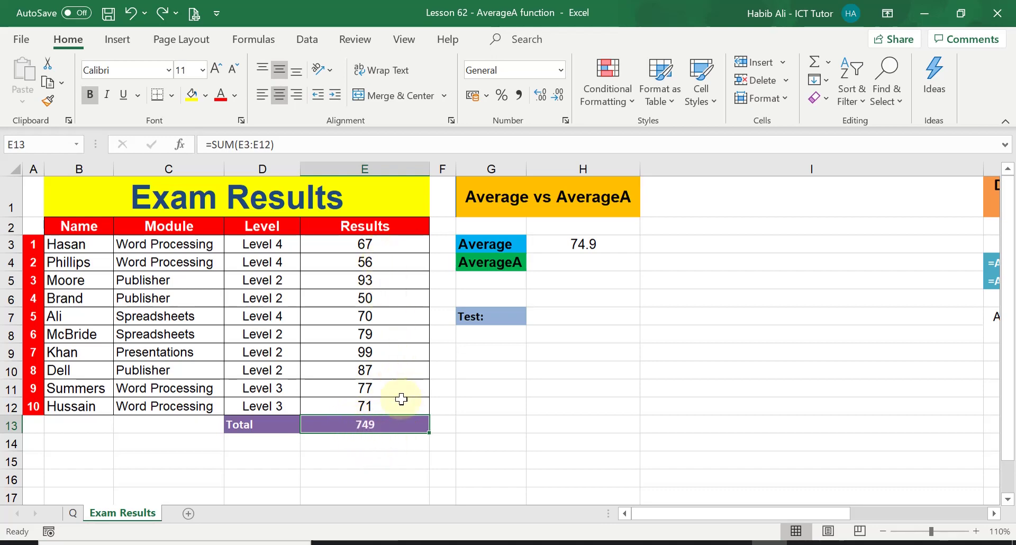
click(603, 244)
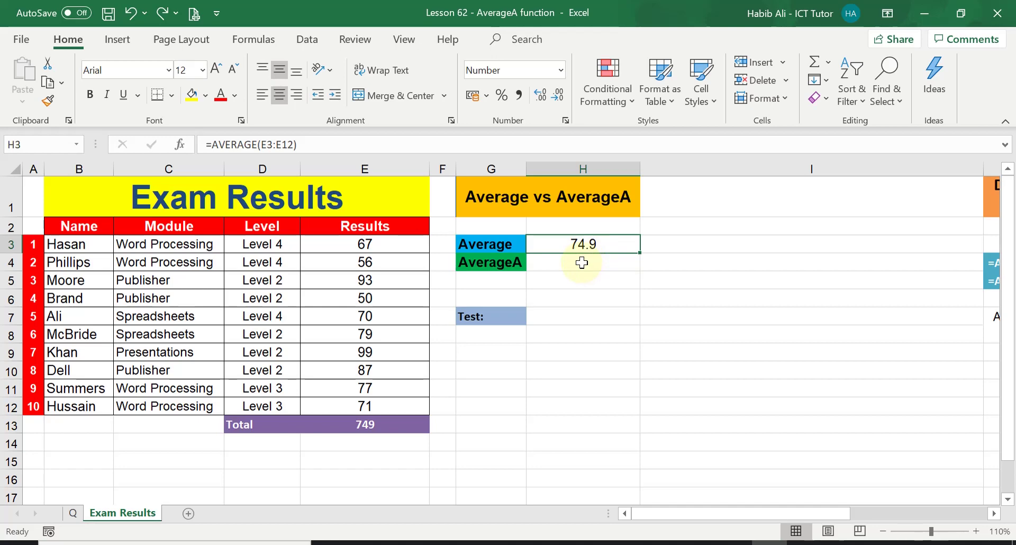
Step: Calculate the AverageA value in H4 with the formula =averagea(E3:E12)
click(582, 262)
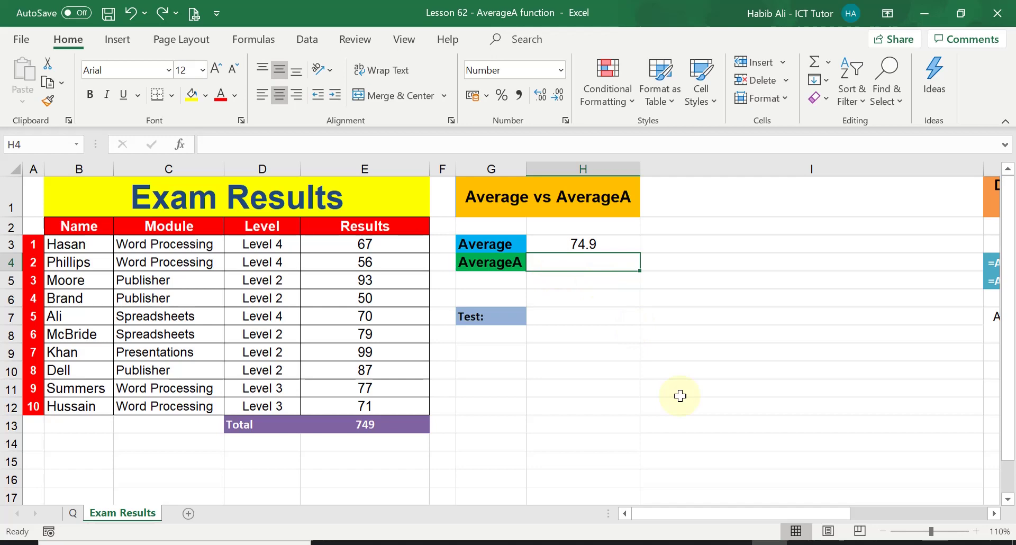
text(=ave)
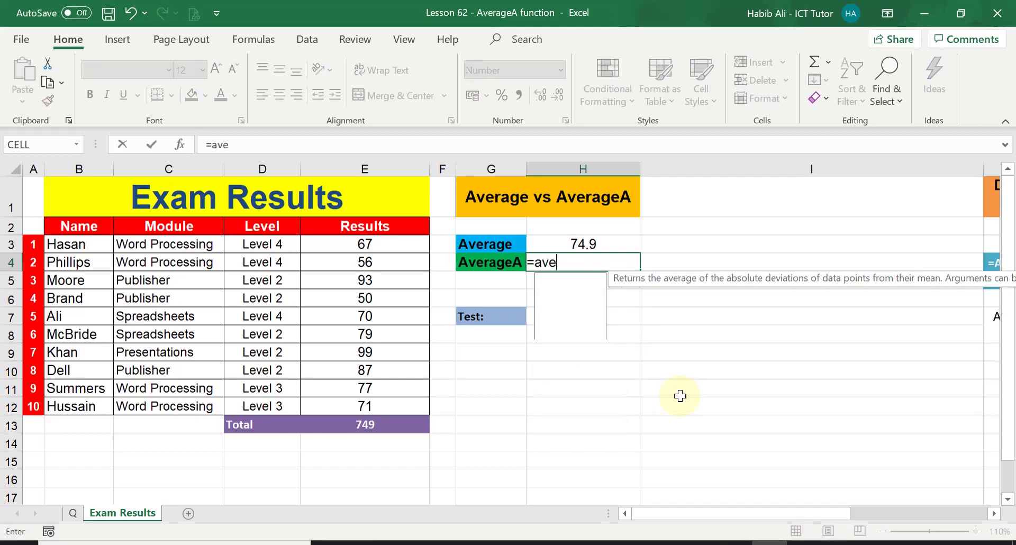
text(rage)
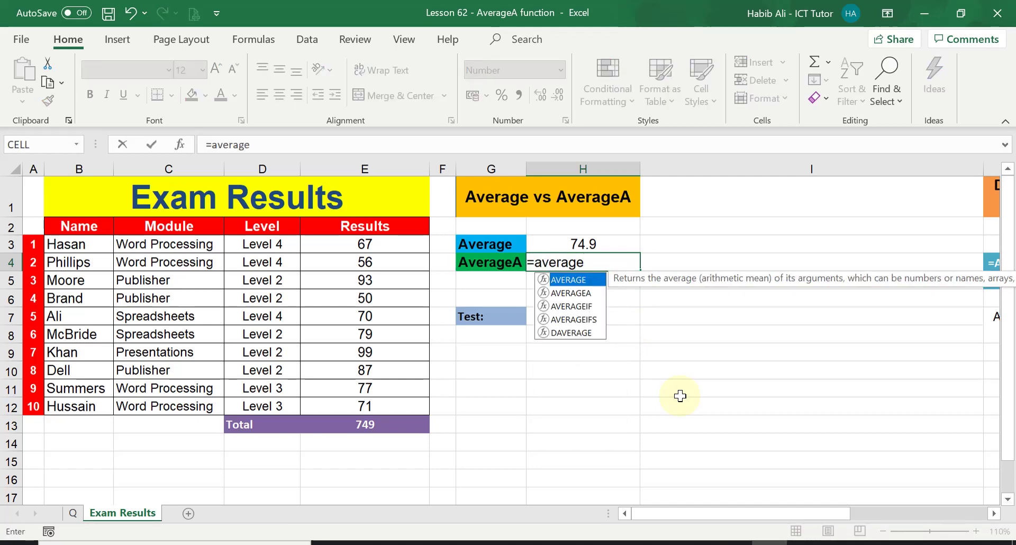
text(a)
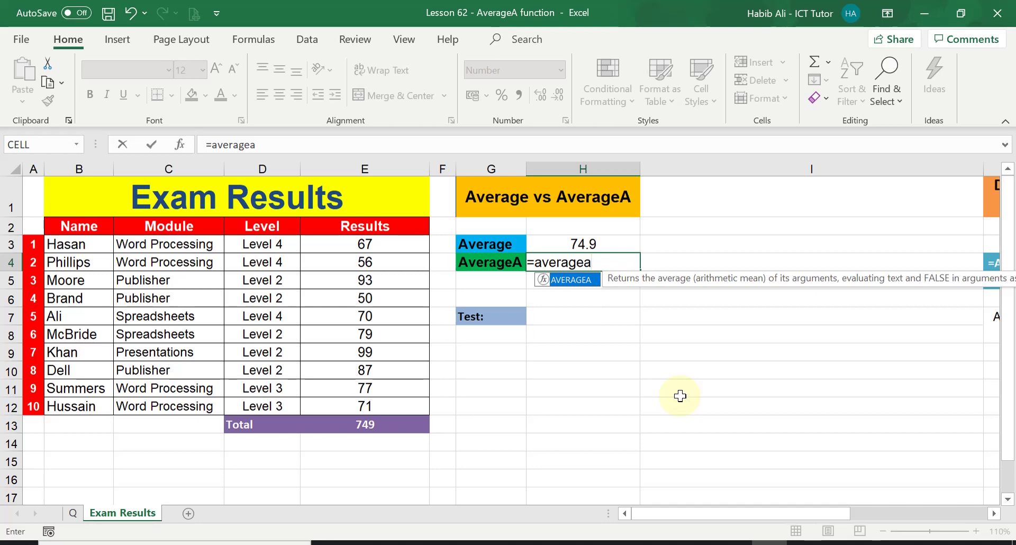
text(()
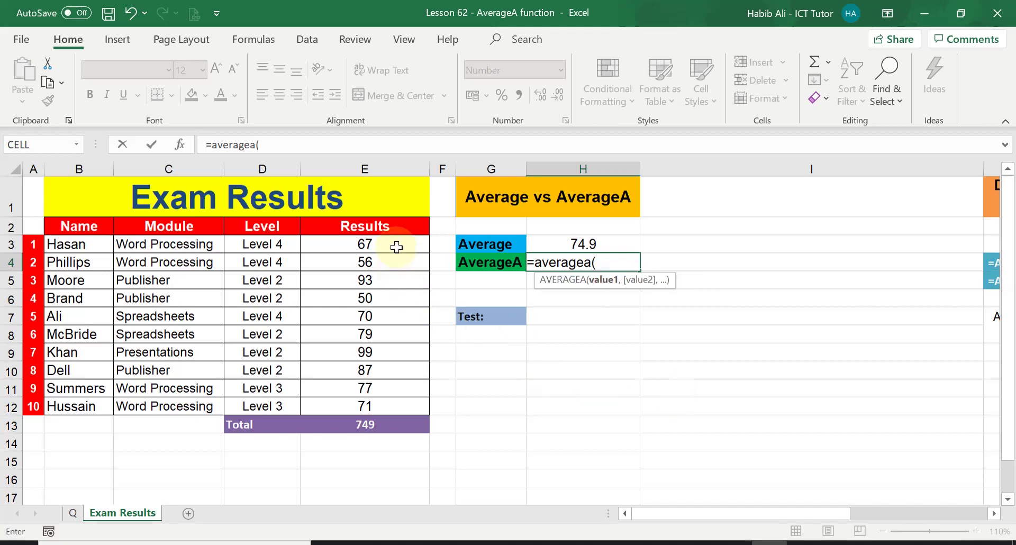
drag(397, 242, 397, 404)
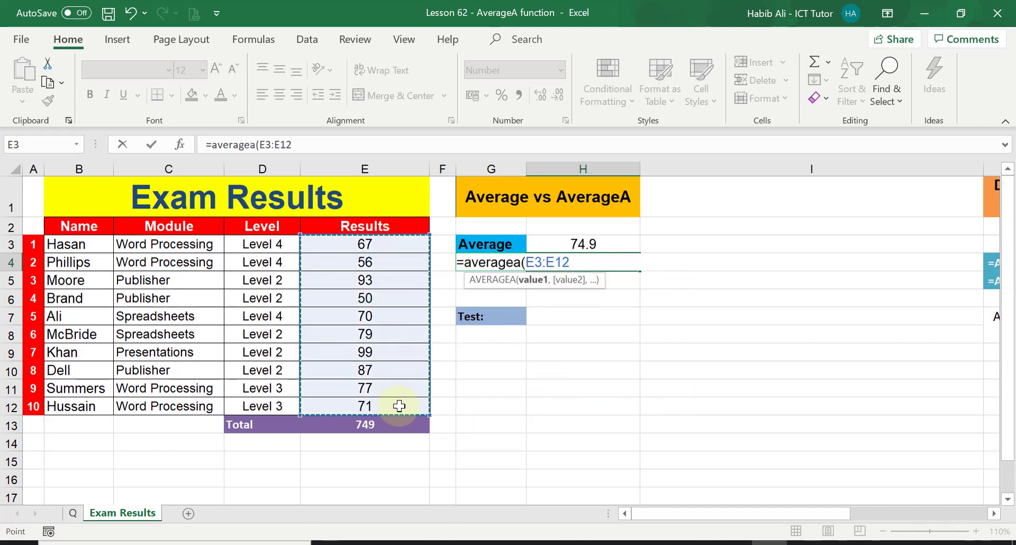
text())
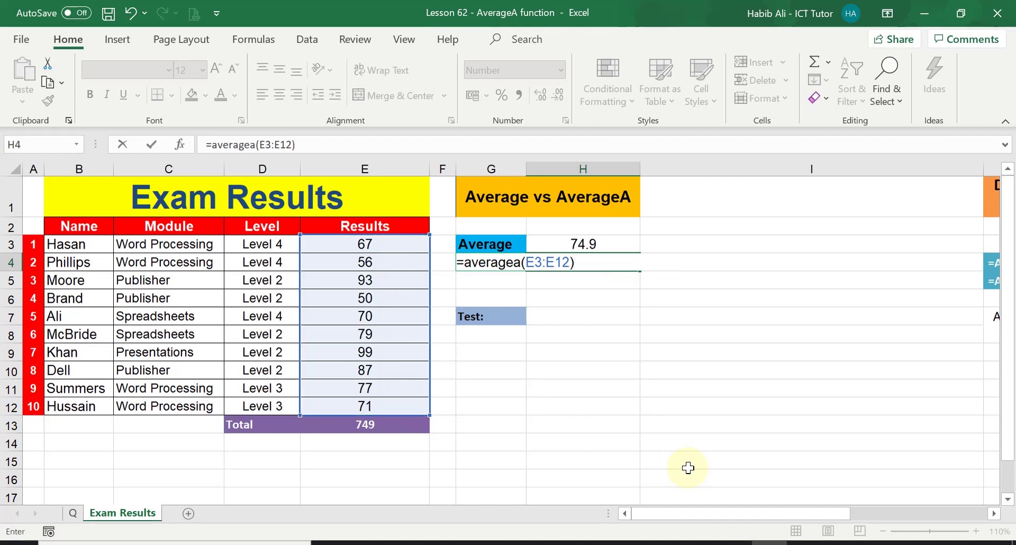
key(Return)
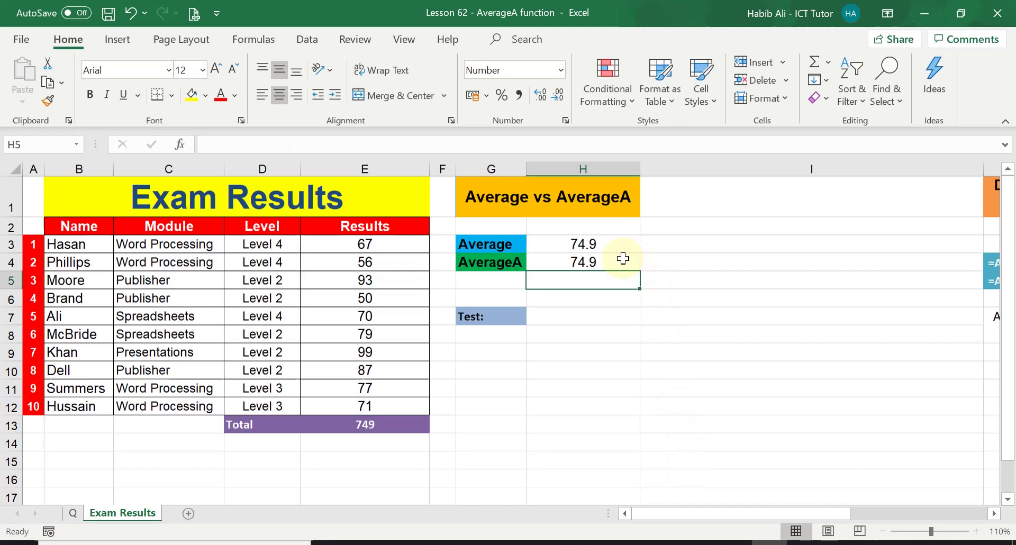
click(614, 261)
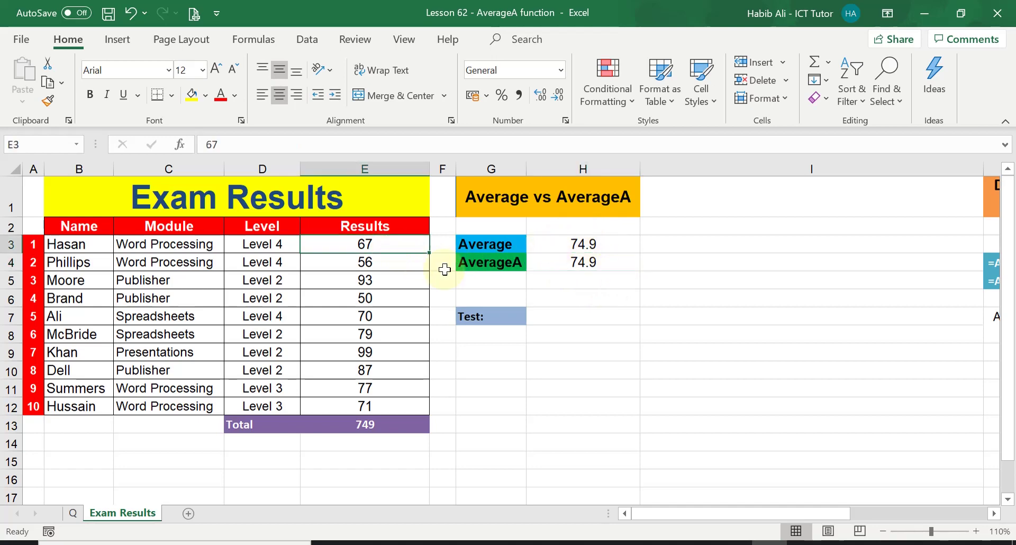
Step: Set the first three exam results in cells E3 to E5 to 0
text(0)
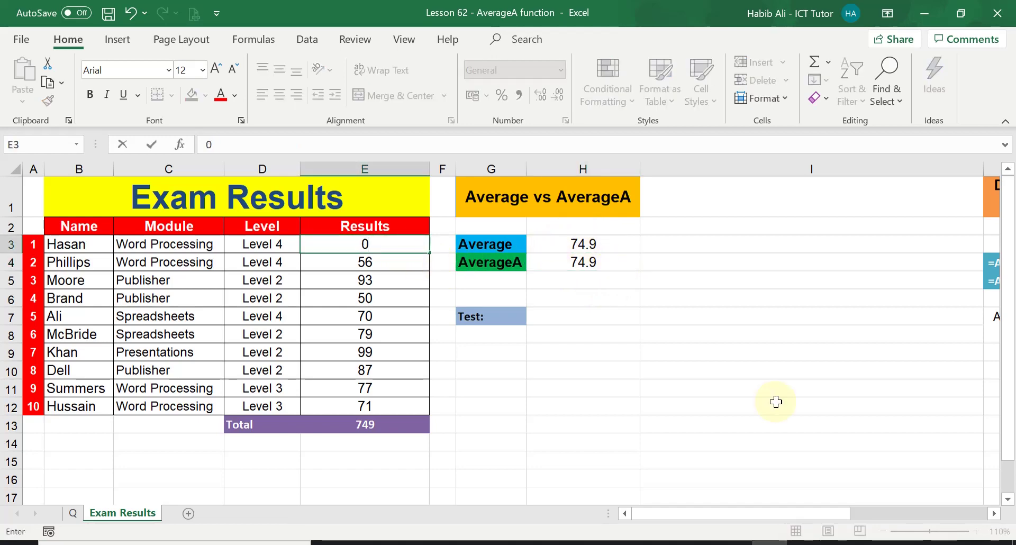
key(Return)
text(0)
key(Return)
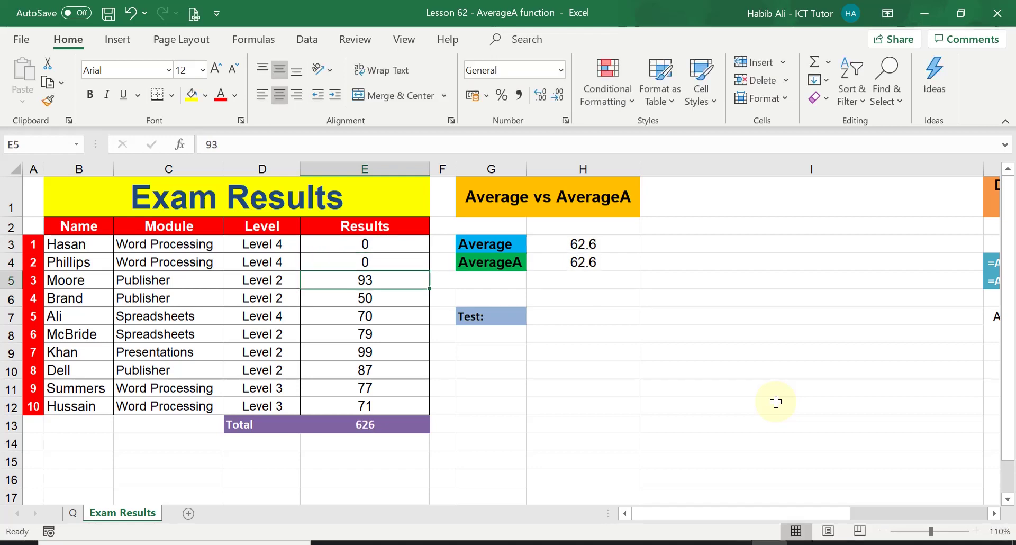
text(0)
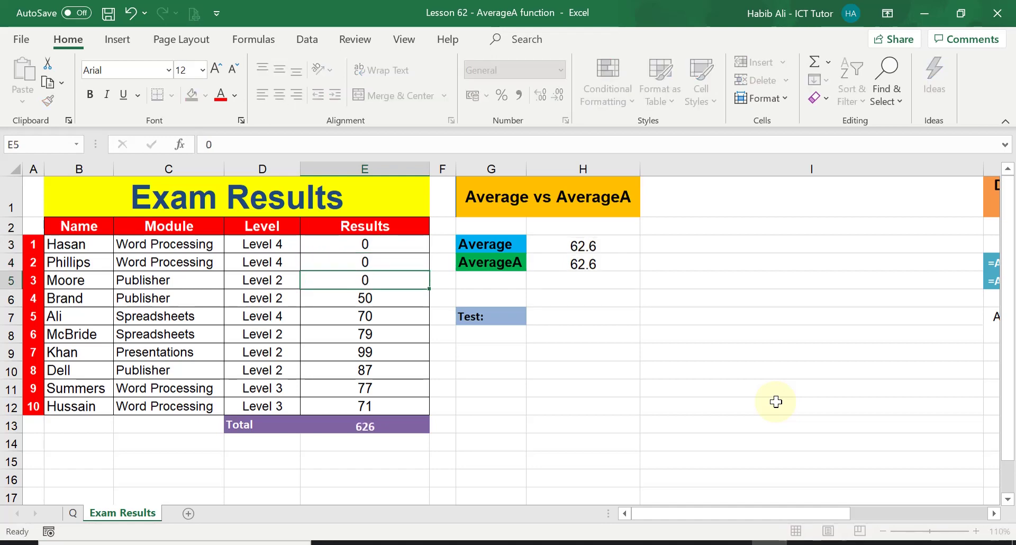
key(Return)
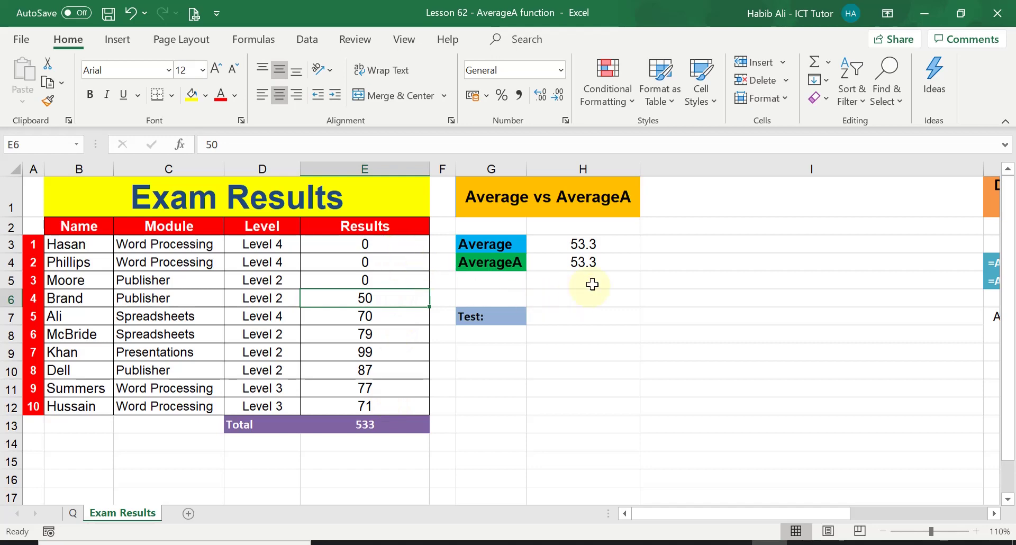
Step: Enter the formula =E13/10 in the Test cell H7 to divide the total by ten results
click(566, 317)
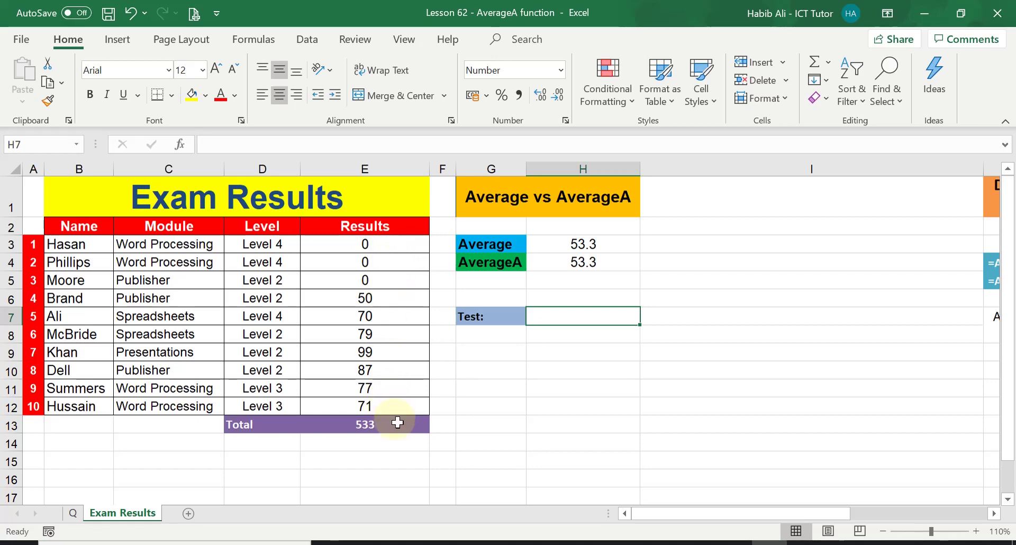
text(=)
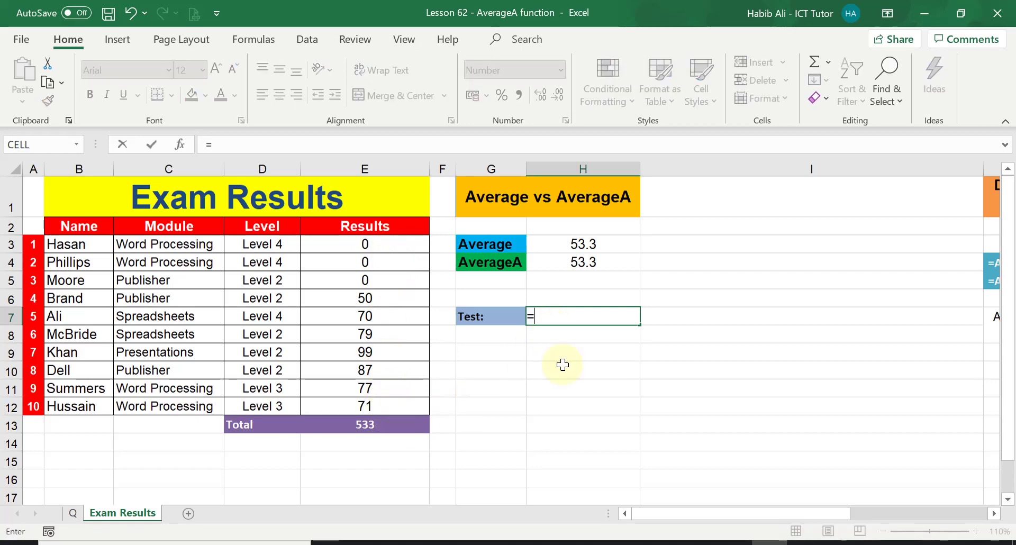
click(382, 425)
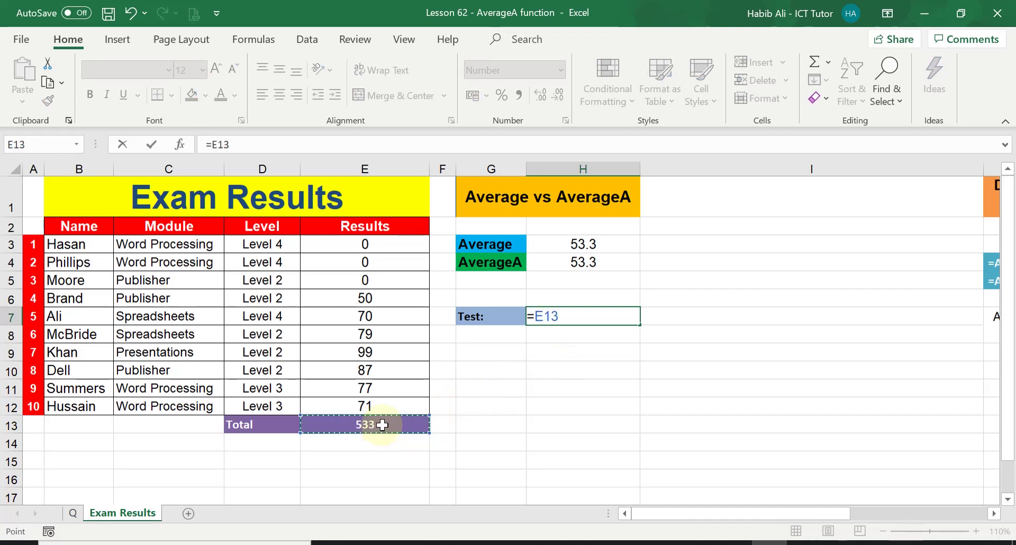
text(/)
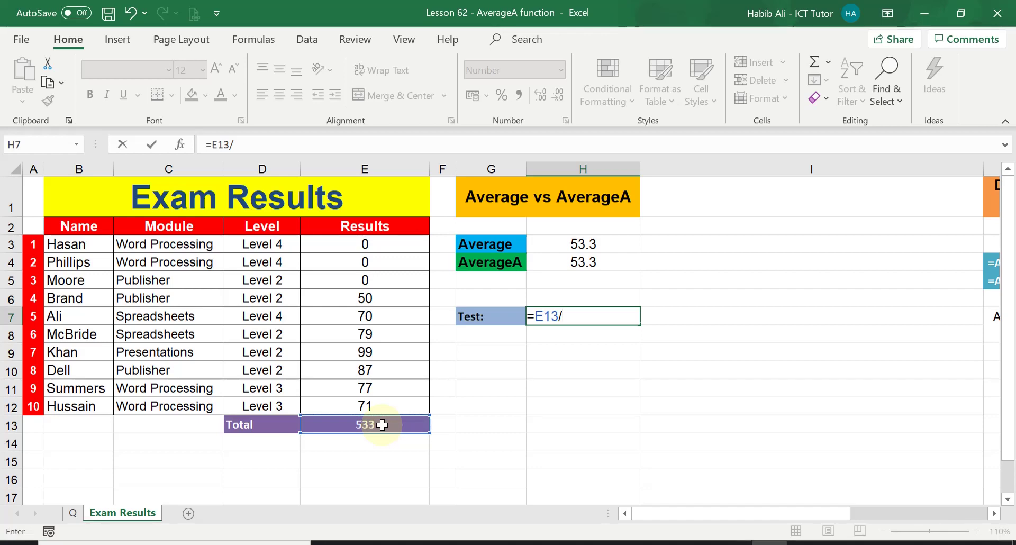
text(10)
key(Return)
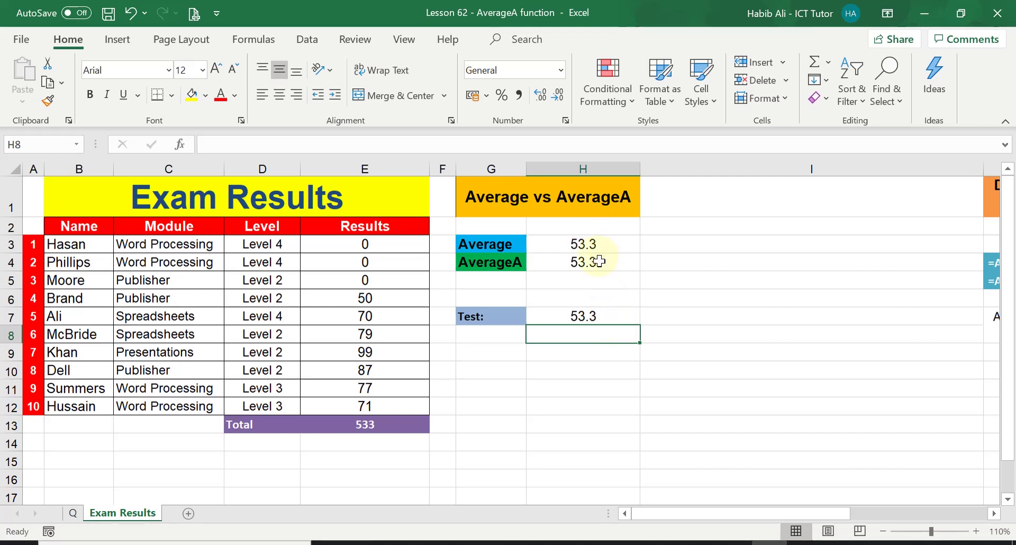
click(586, 315)
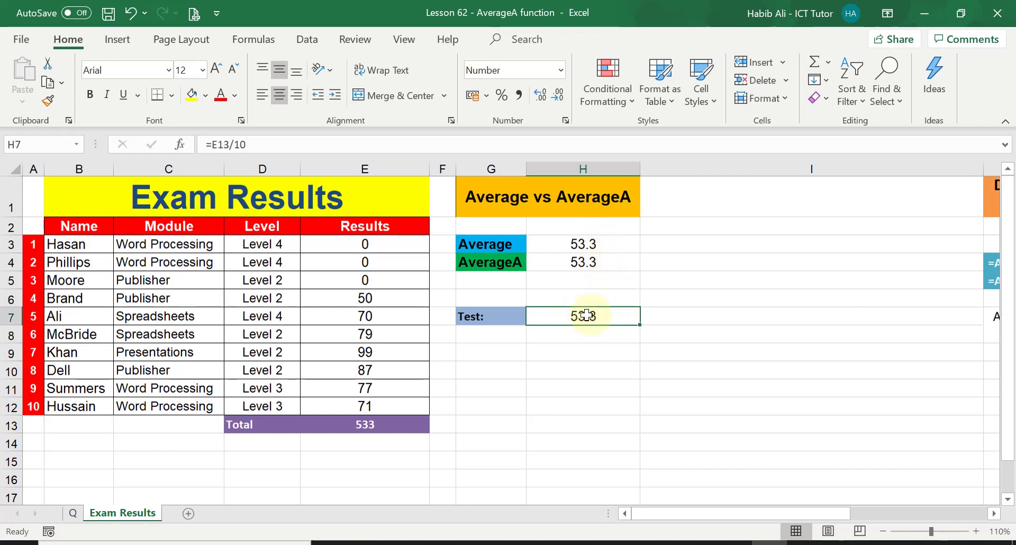
Step: Clear the first three exam results in cells E3 to E5 so they are blank
click(385, 245)
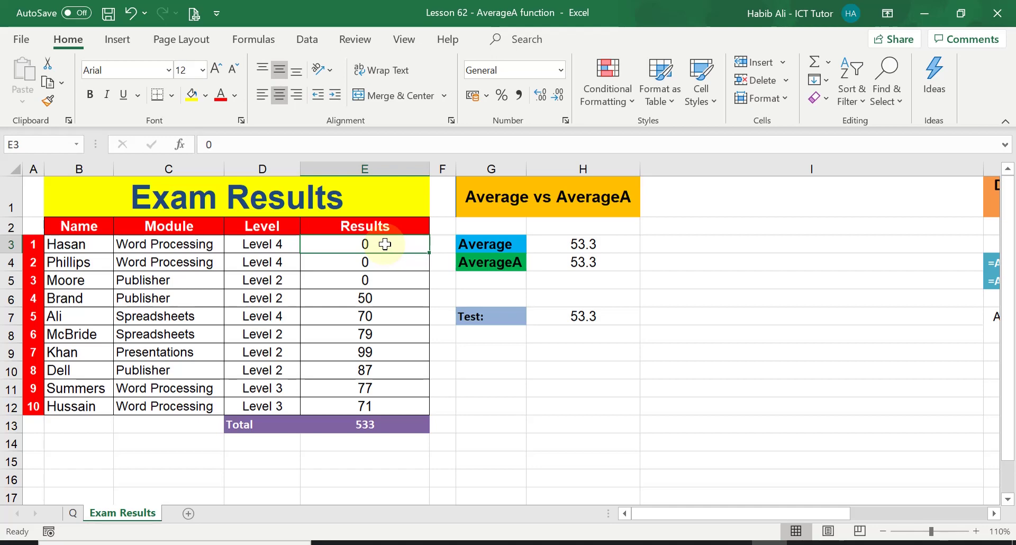
key(BackSpace)
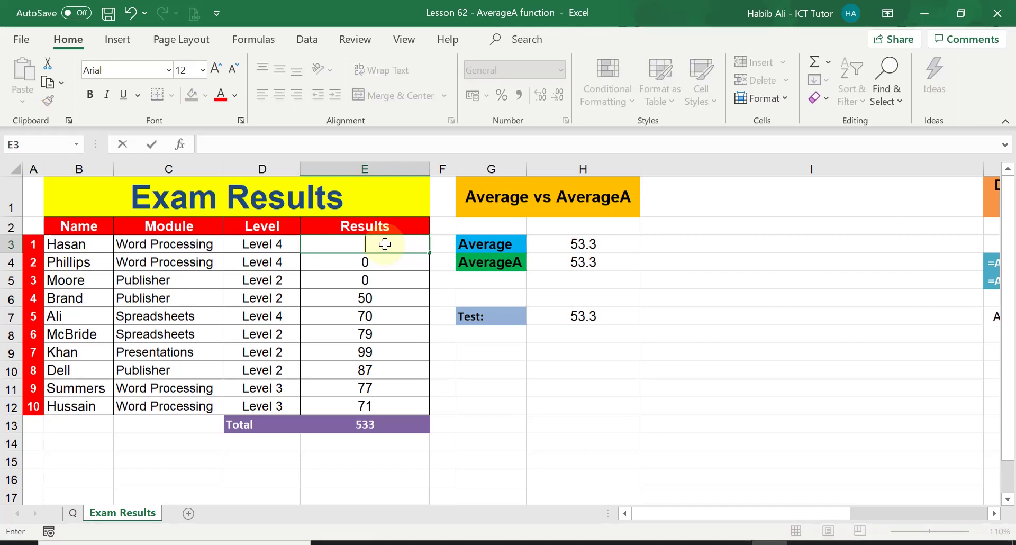
key(Return)
key(BackSpace)
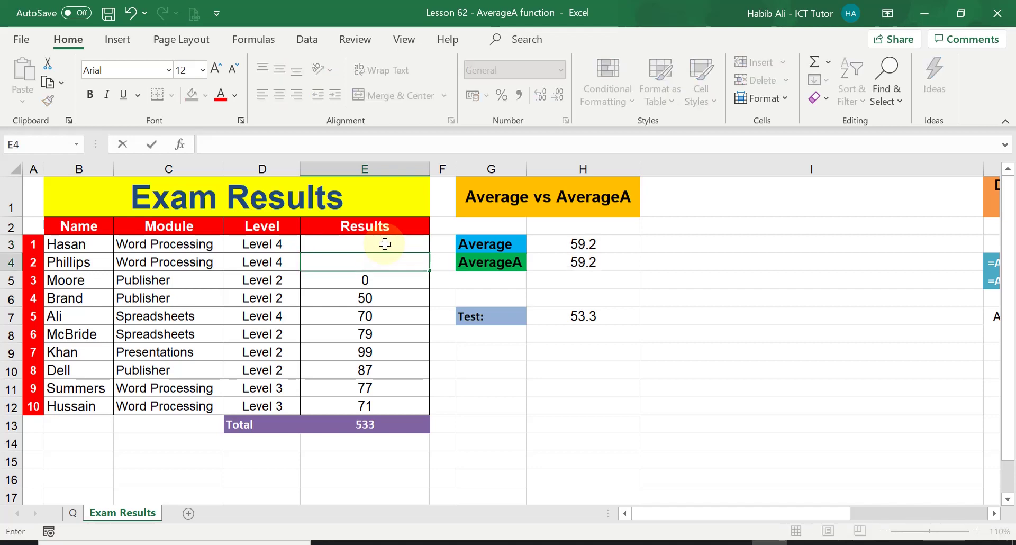
key(Return)
key(BackSpace)
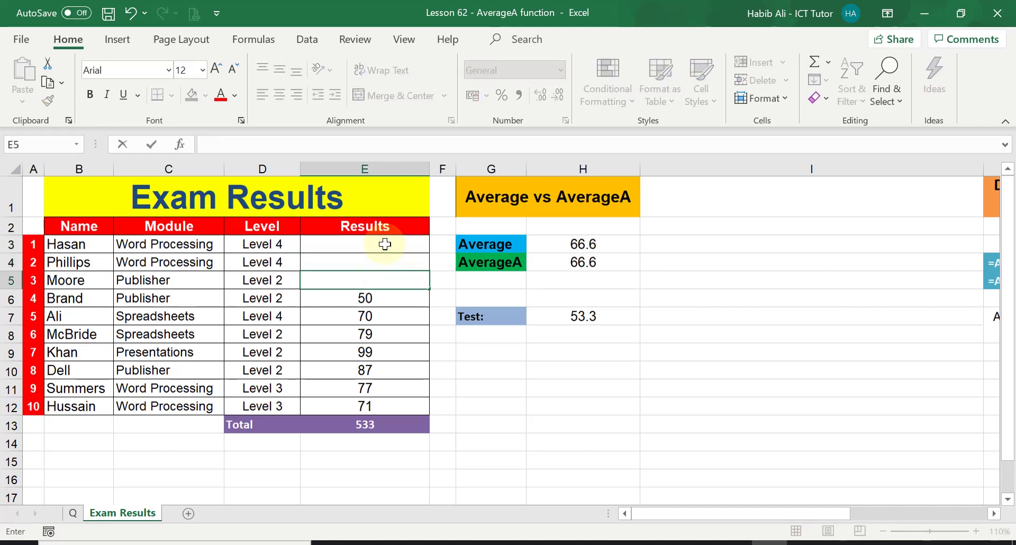
key(Return)
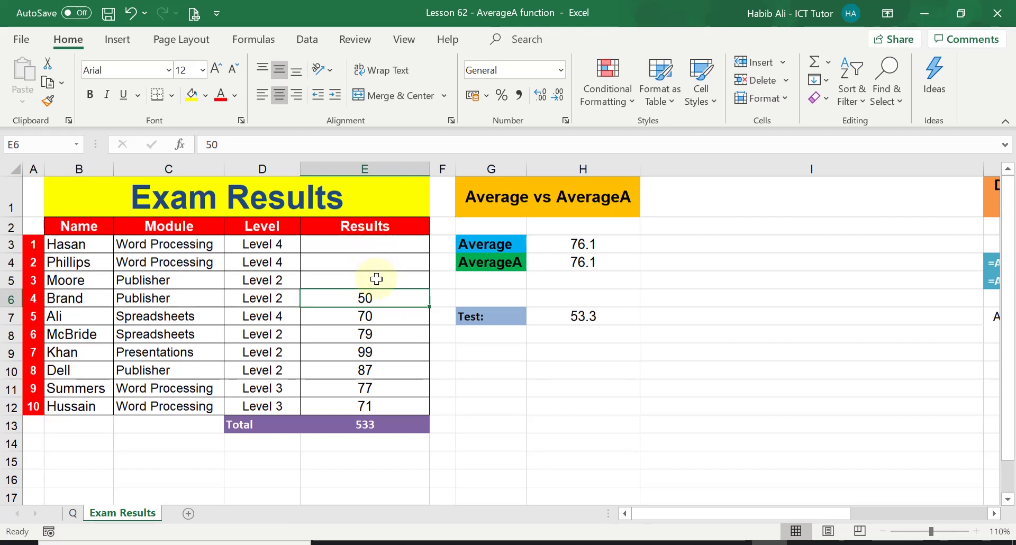
Step: Change the Test formula in H7 to divide the total by 7, giving =E13/7
click(571, 316)
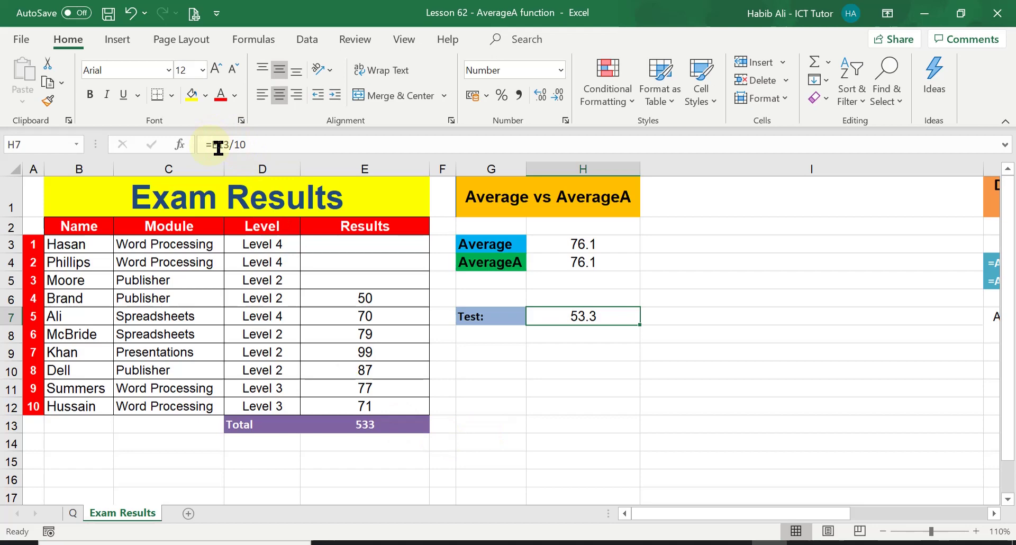
click(249, 143)
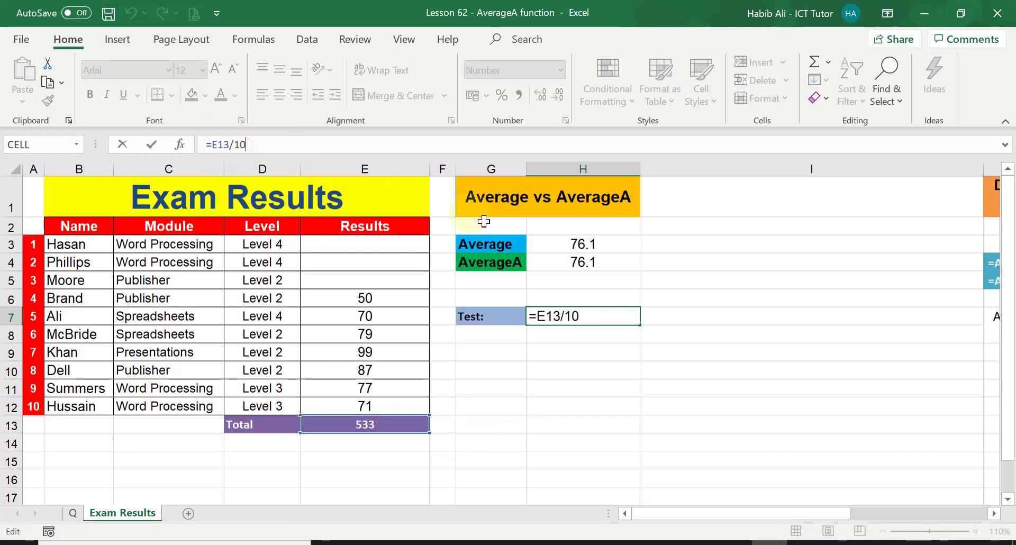
key(BackSpace)
key(BackSpace)
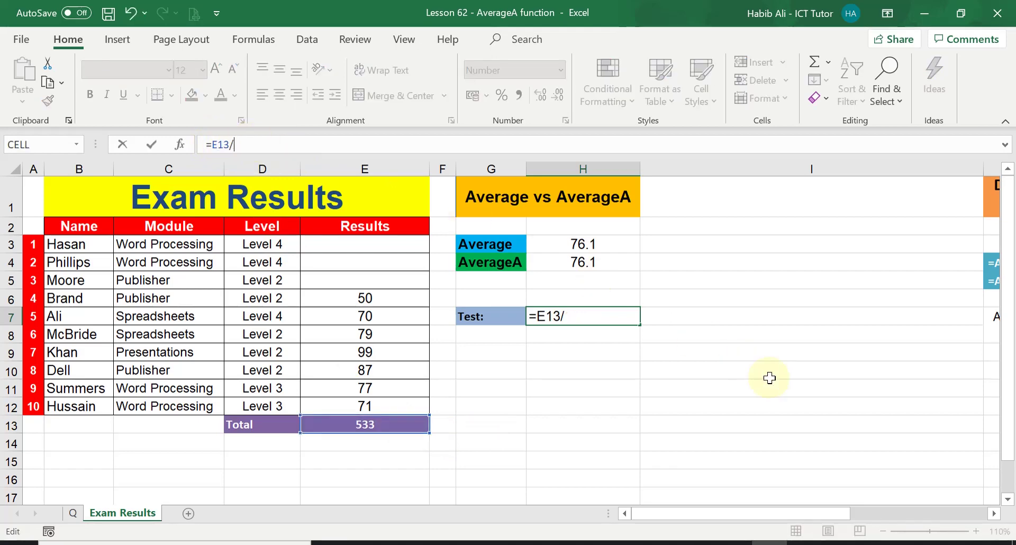
text(7)
key(Return)
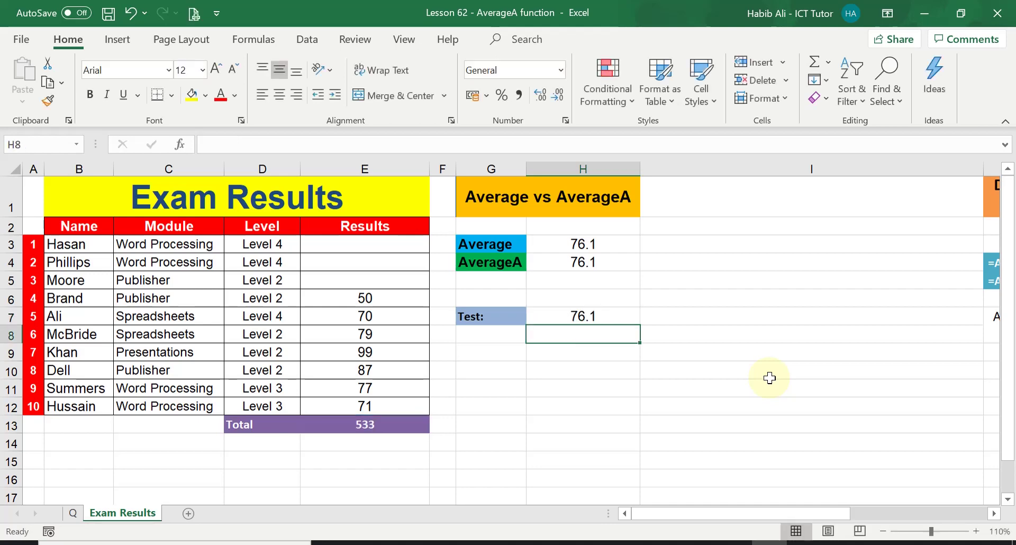
click(594, 314)
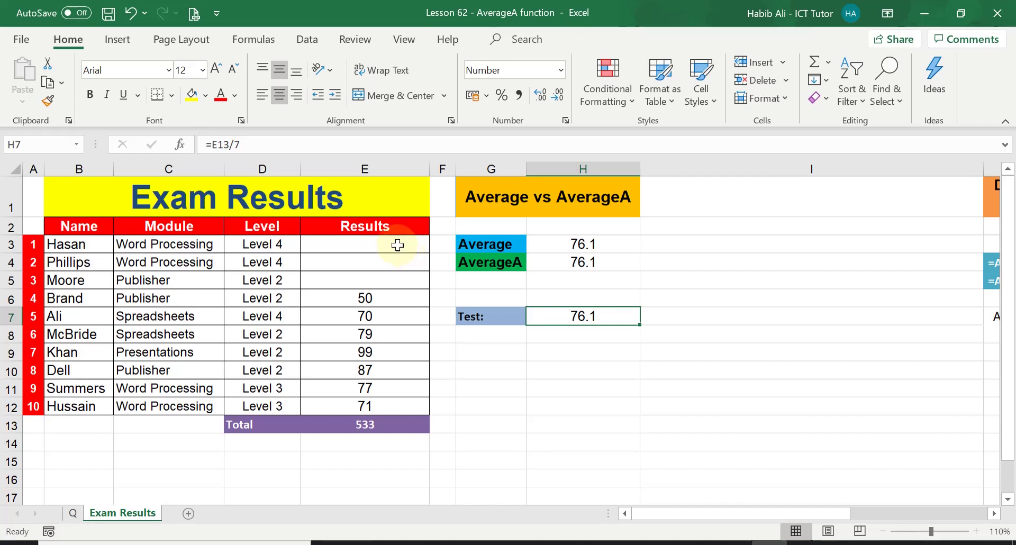
Step: Enter the text didn't show in E3 and poorly in E4 and E5 as the first three exam results
click(394, 245)
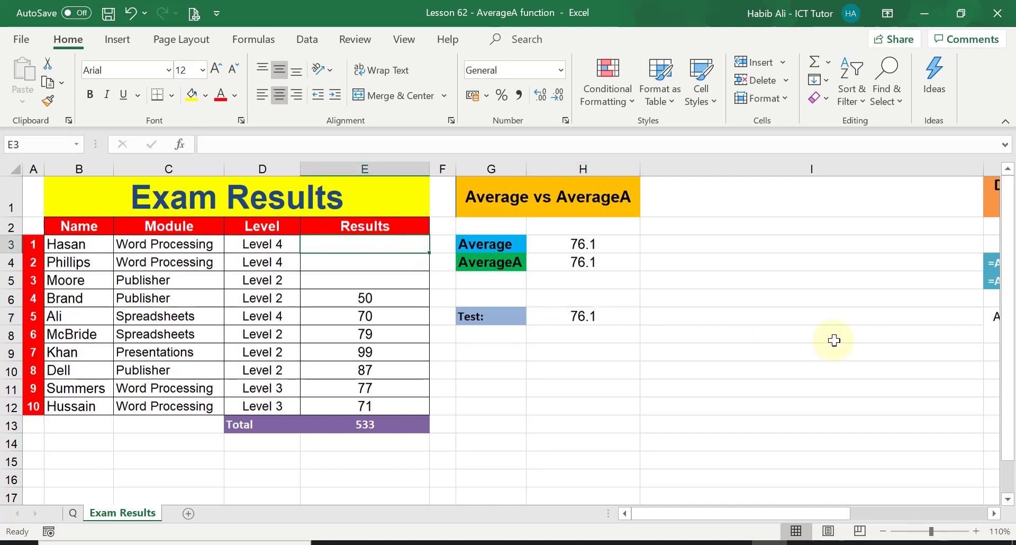
text(didn)
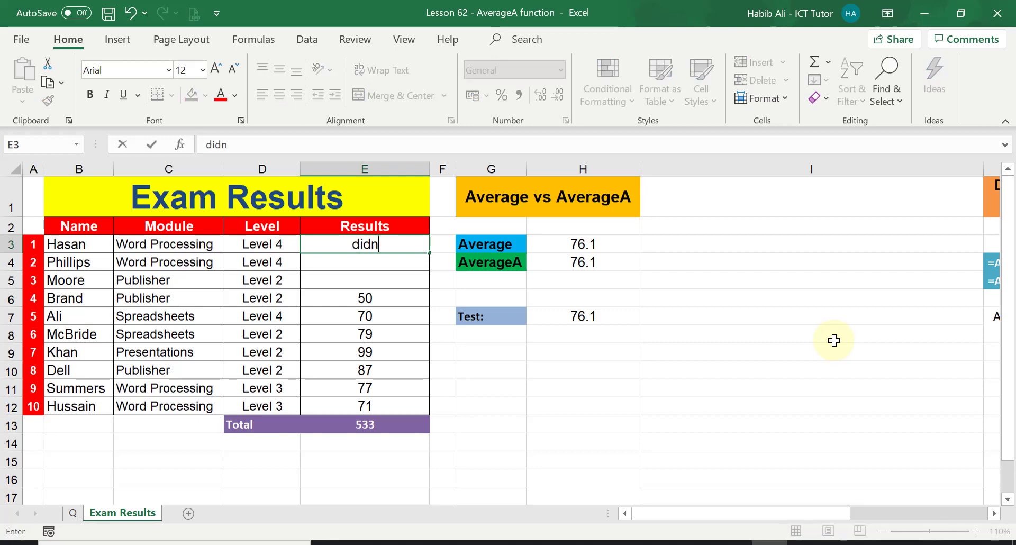
text('t show)
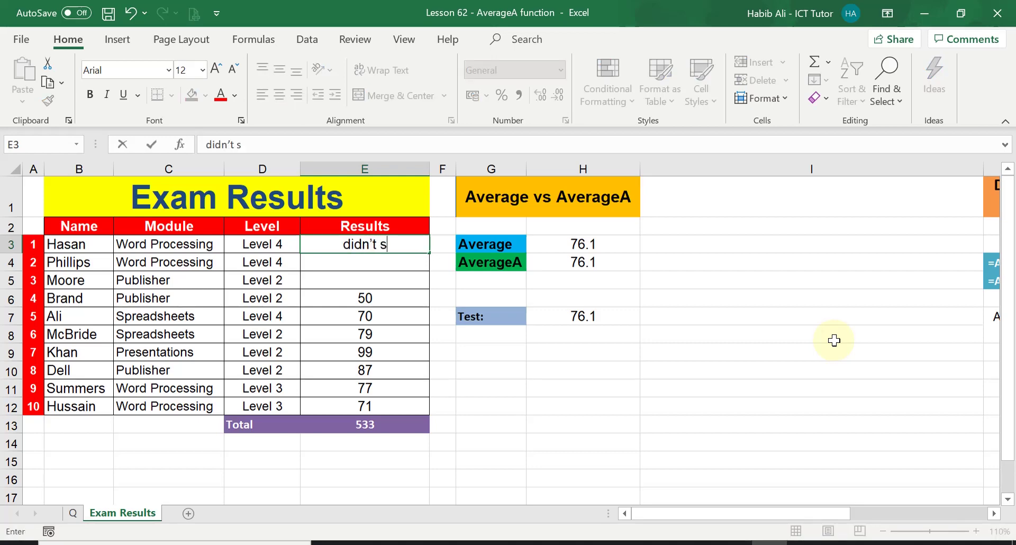
key(Return)
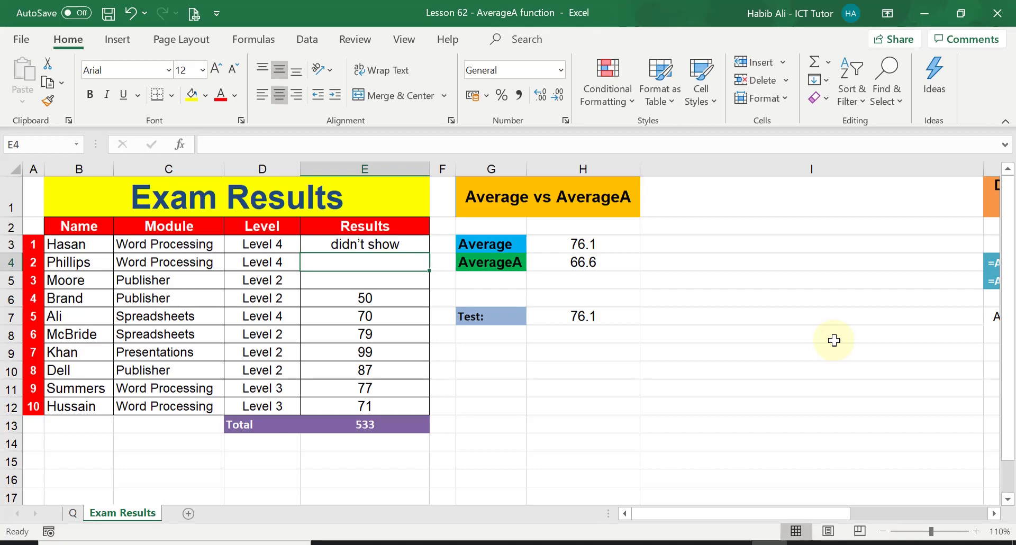
text(poorly)
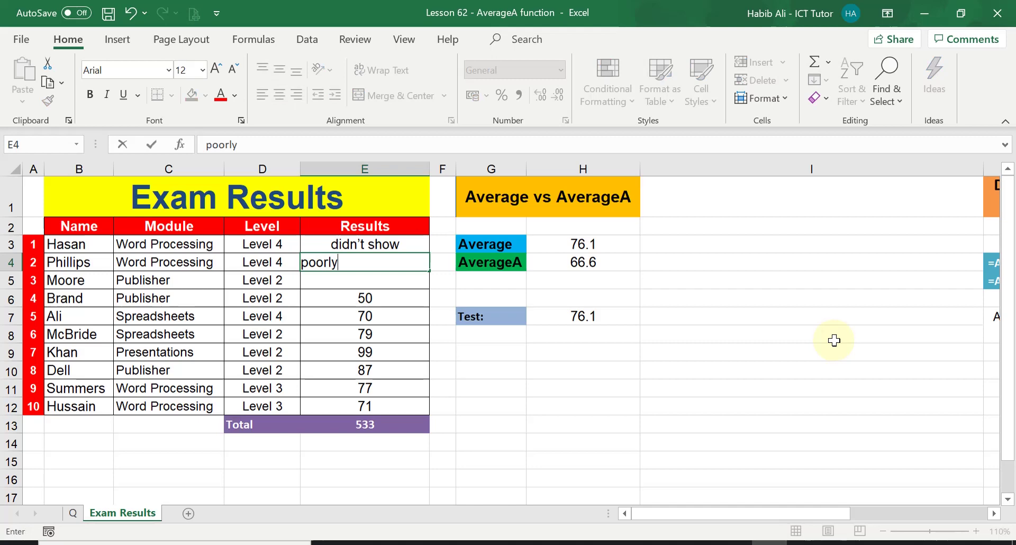
key(Return)
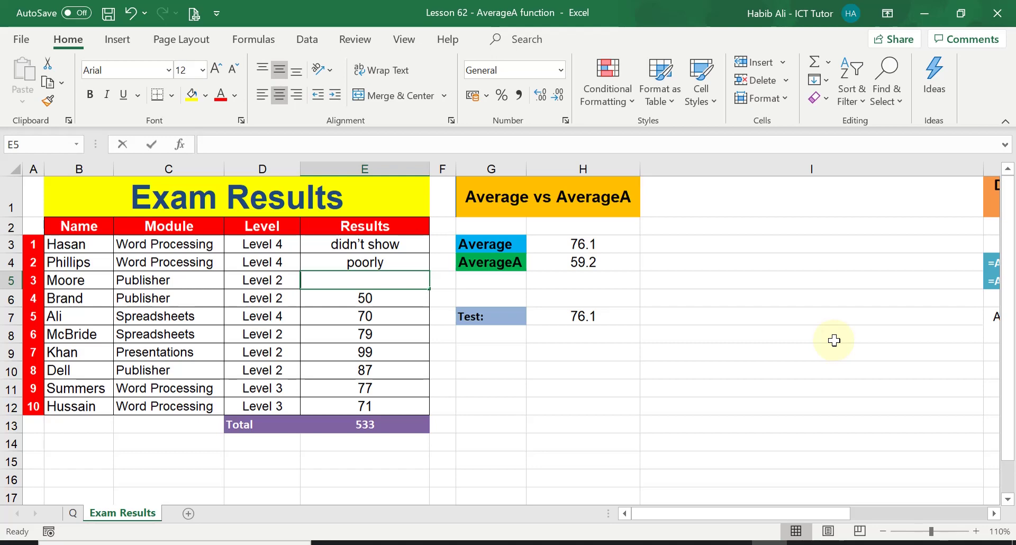
text(p)
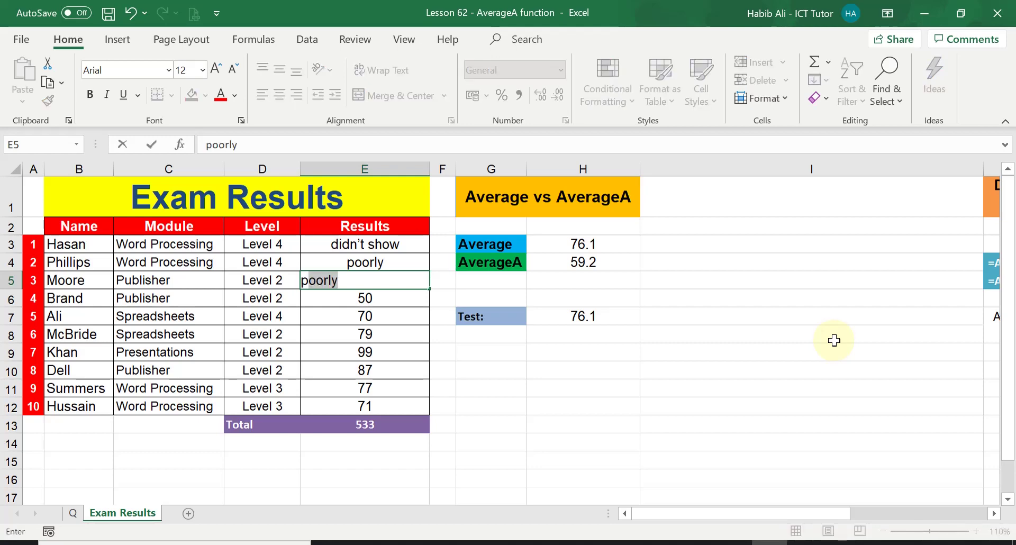
key(Return)
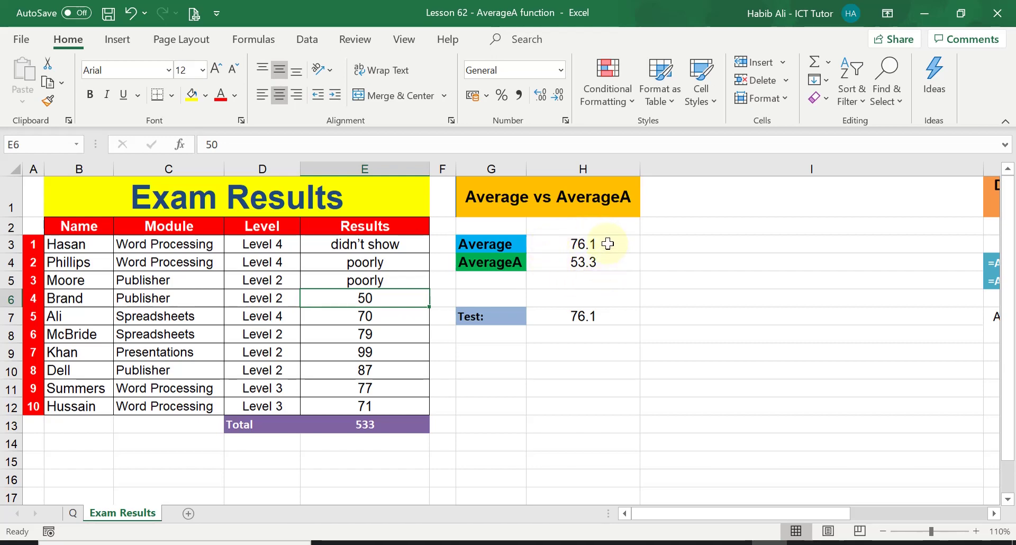
Step: Inspect the AVERAGE formula in H3 and the AVERAGEA formula in H4, and highlight the students with numeric results in B6 to B12
click(608, 243)
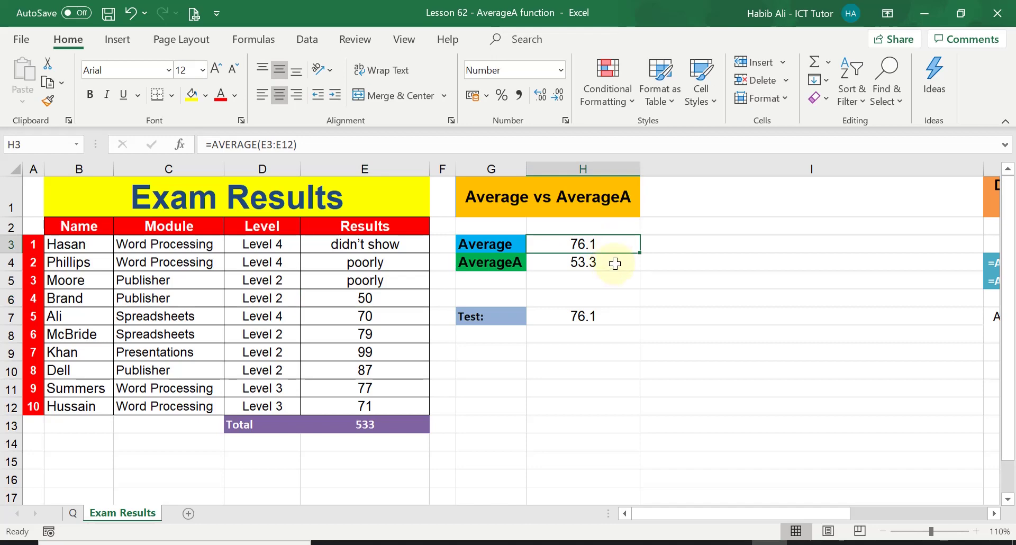
click(615, 264)
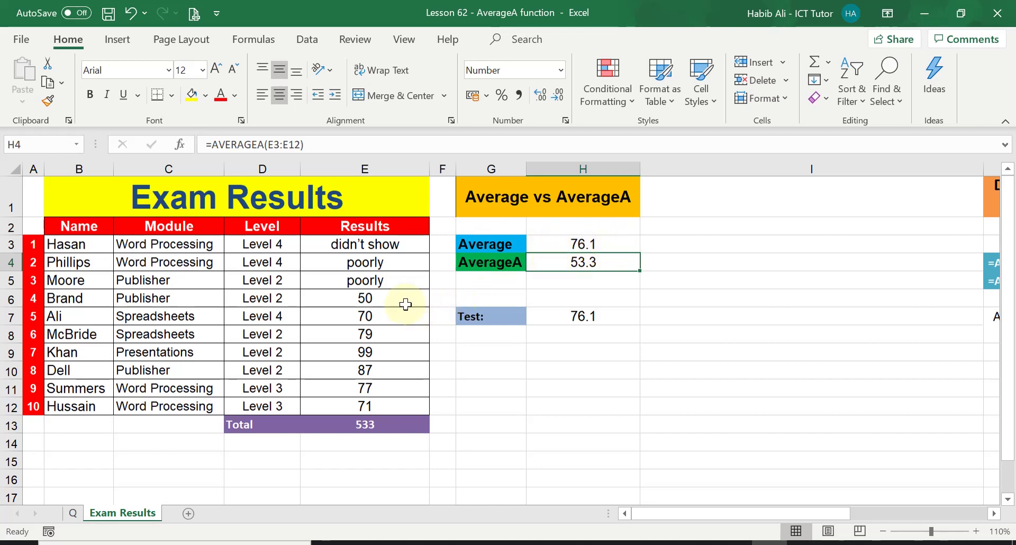
drag(96, 298, 92, 404)
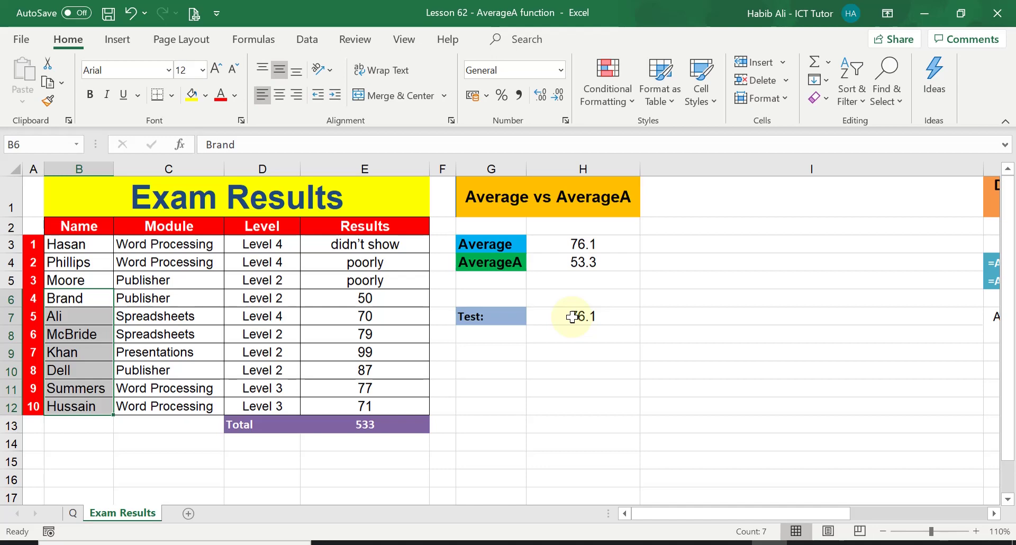
Step: Change the Test formula in H7 to divide the total by 10, giving =E13/10
click(572, 317)
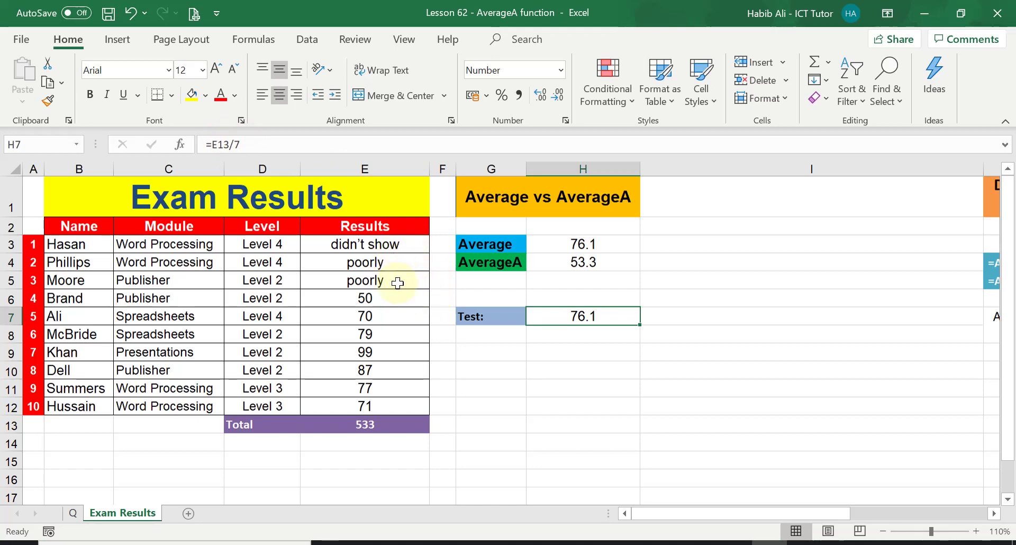
click(252, 145)
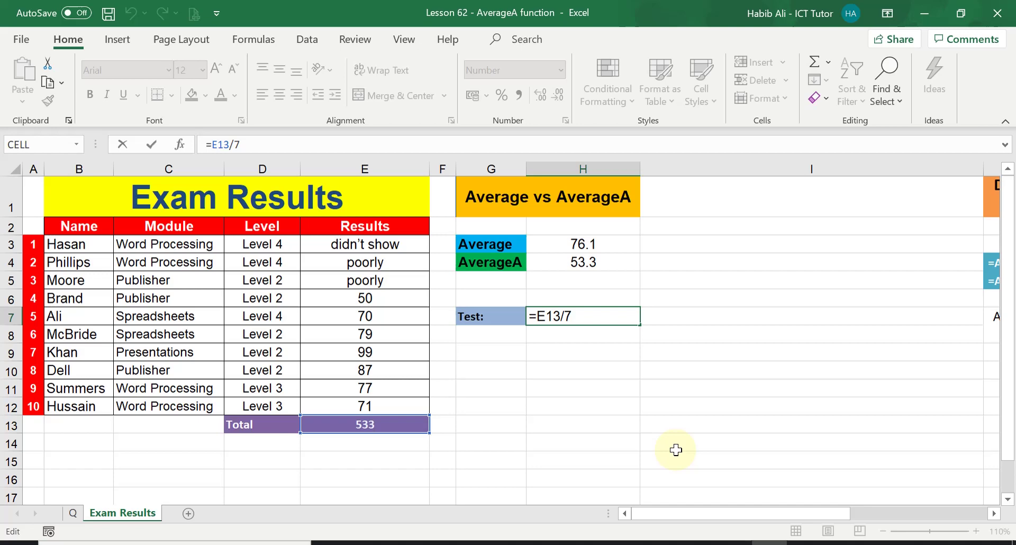
key(BackSpace)
text(1)
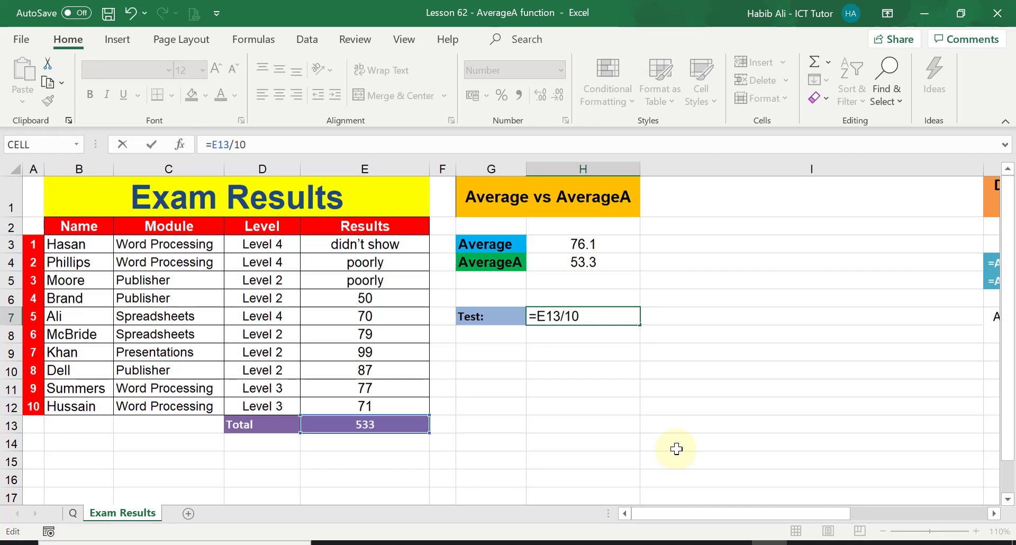
text(0)
key(Return)
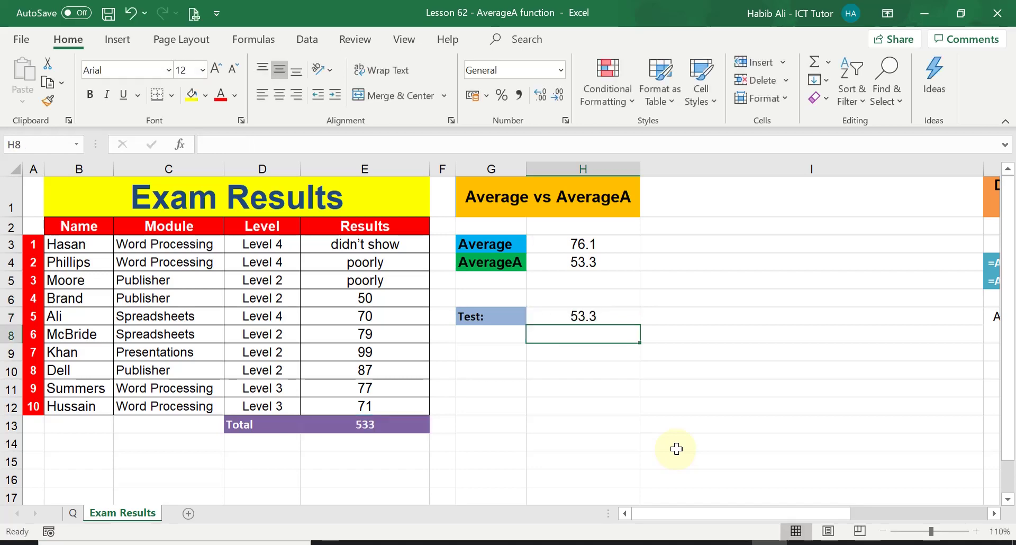
click(614, 316)
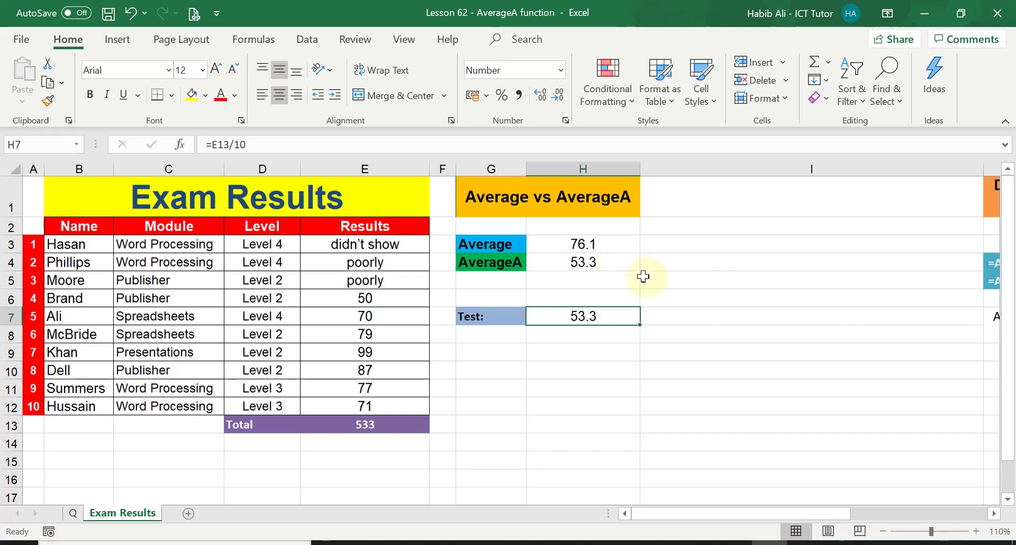
Step: Narrow column I to a thin spacer so the table of differences sits beside the averages
drag(984, 169, 654, 169)
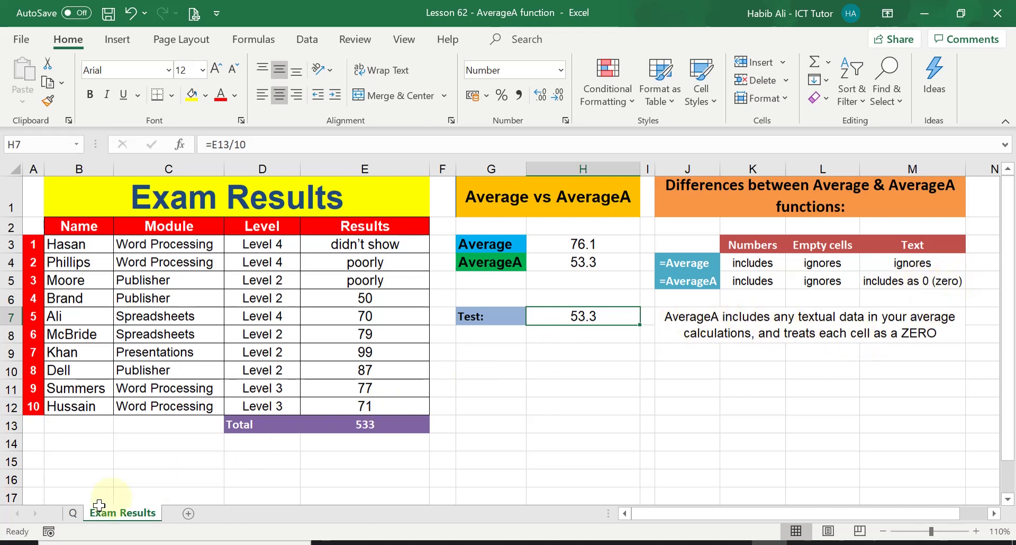
Step: Review the question on the Q sheet and the note in J7 of the Exam Results sheet about how AverageA treats text
click(72, 516)
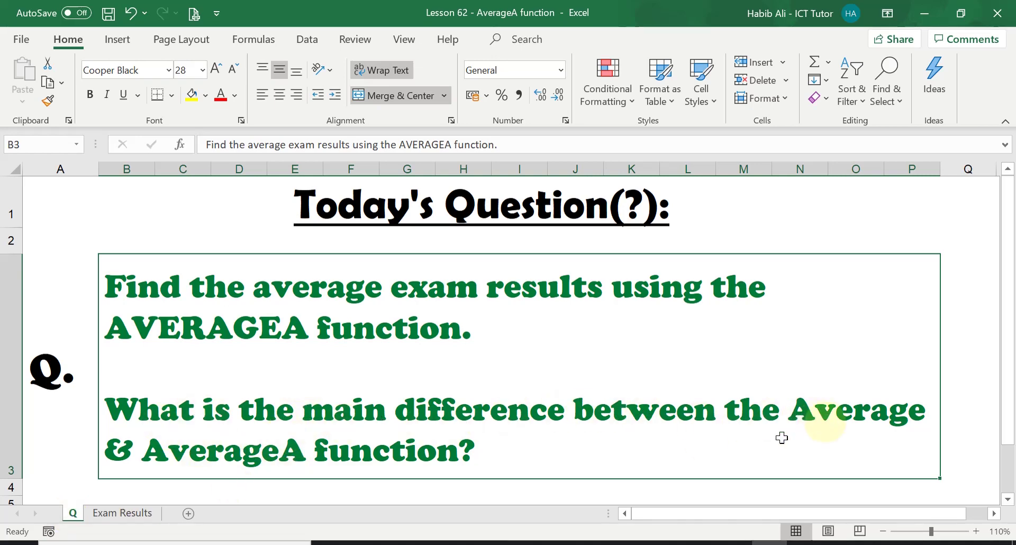
click(125, 512)
click(746, 320)
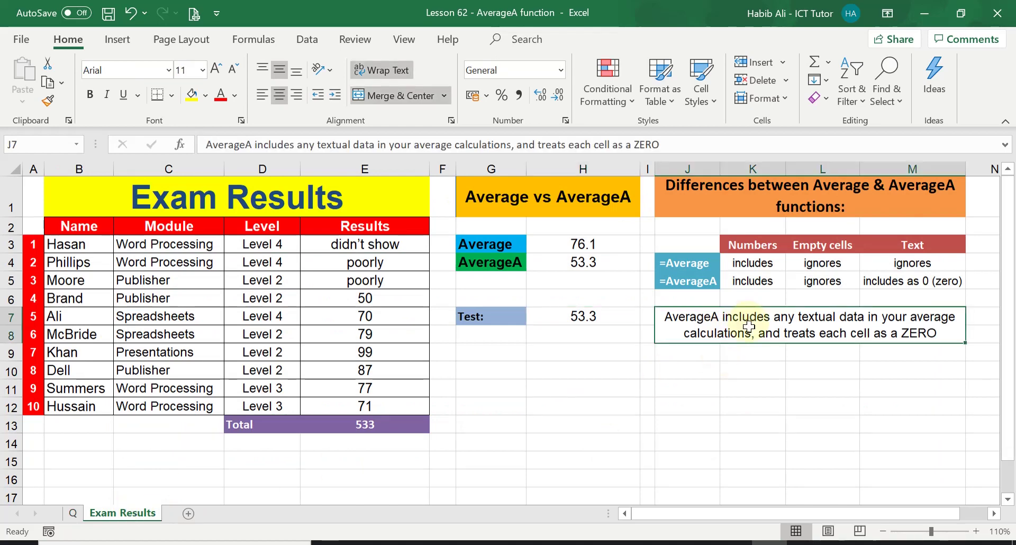